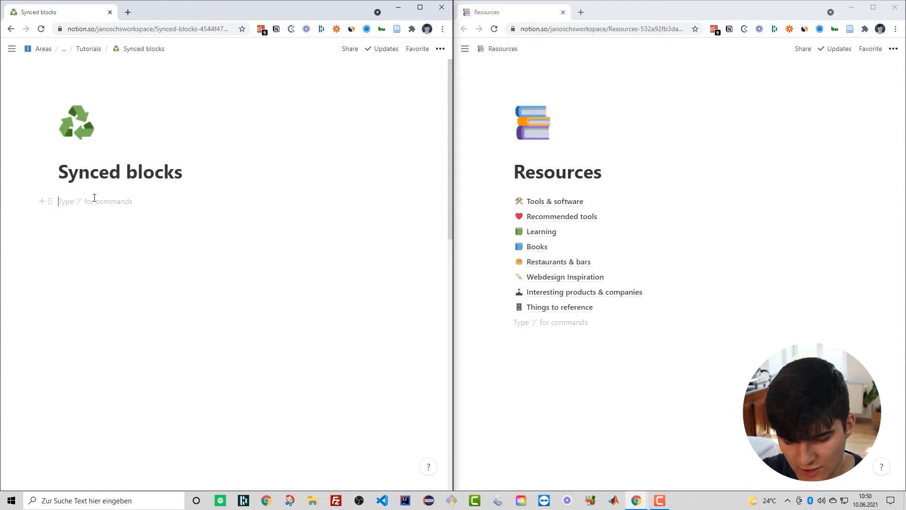
# Insert a synced block on the empty Synced blocks page
pyautogui.write('/')
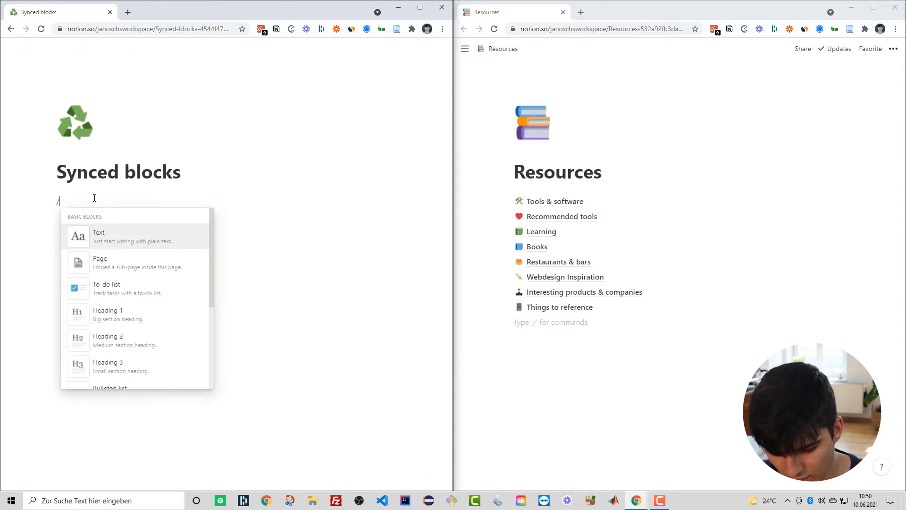
pyautogui.write('sync')
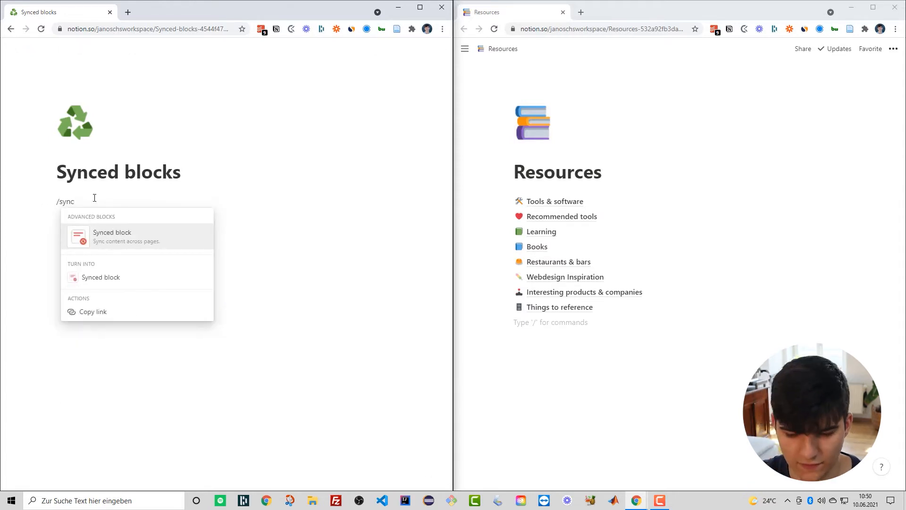
pyautogui.click(100, 240)
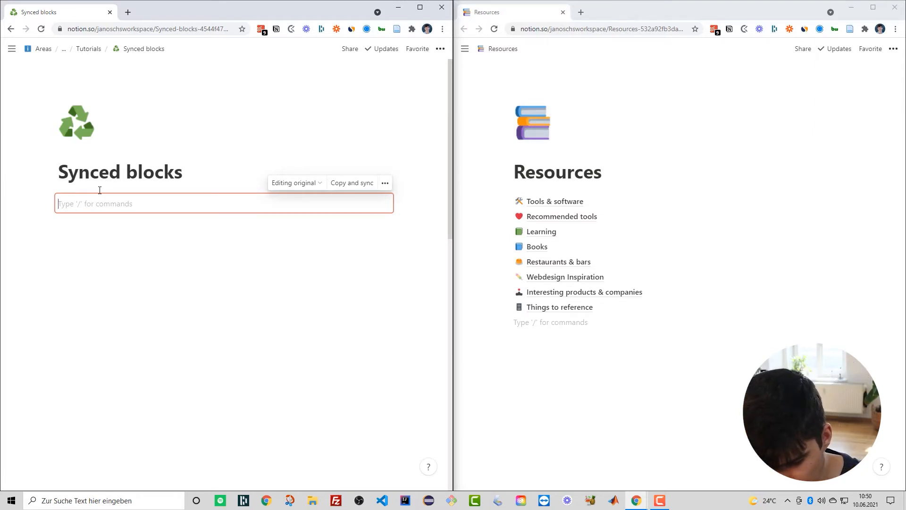
# Fill the synced block with a Heading 3 reading "This is a heading" and a text line "This is a text"
pyautogui.write('/')
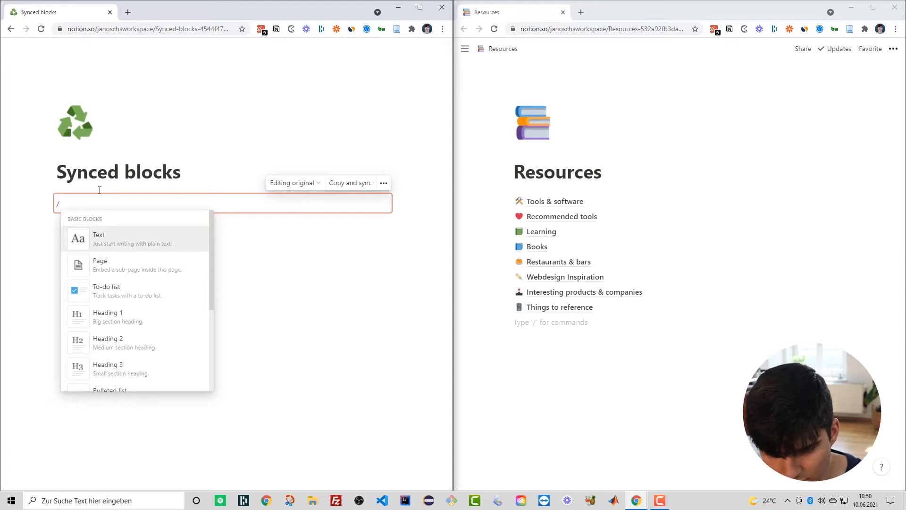
pyautogui.write('h3')
pyautogui.press('Return')
pyautogui.write('This is a heading')
pyautogui.press('Return')
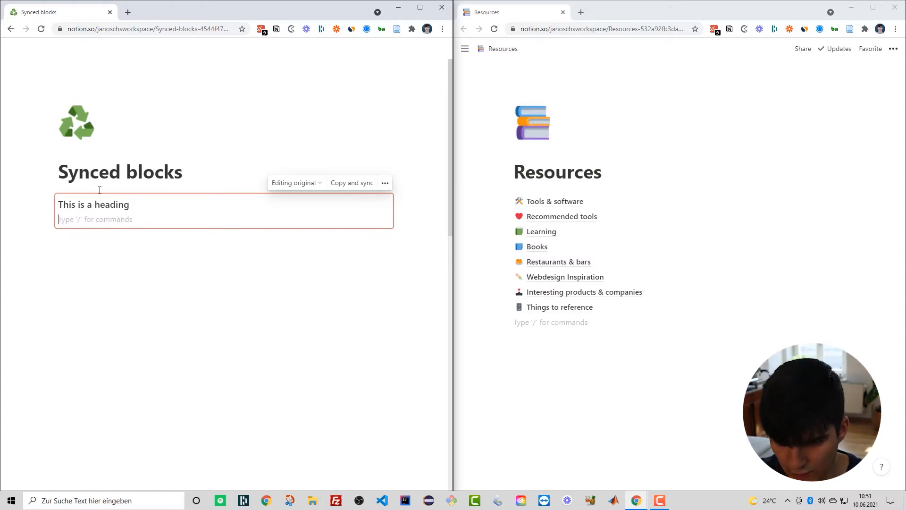
pyautogui.write('This is a text')
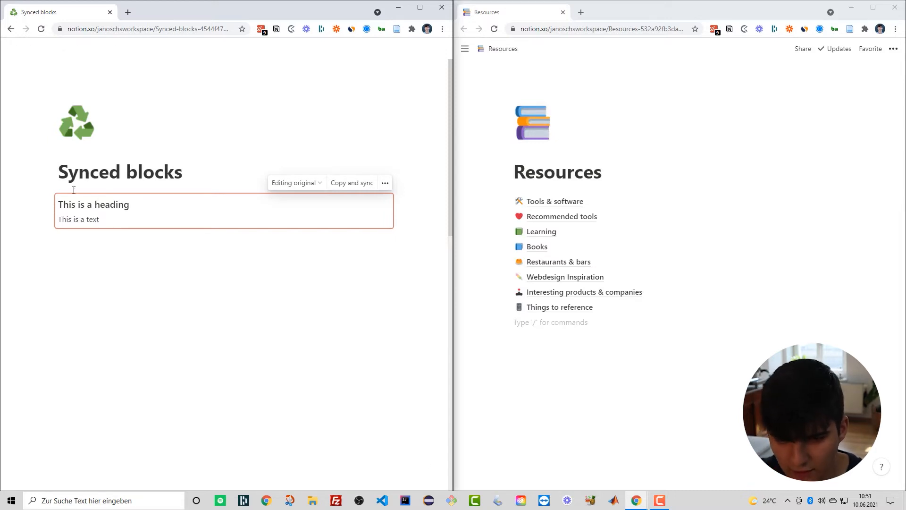
# Insert the Unsplash photo of hot dogs on a yellow background above the heading in the synced block
pyautogui.press('Return')
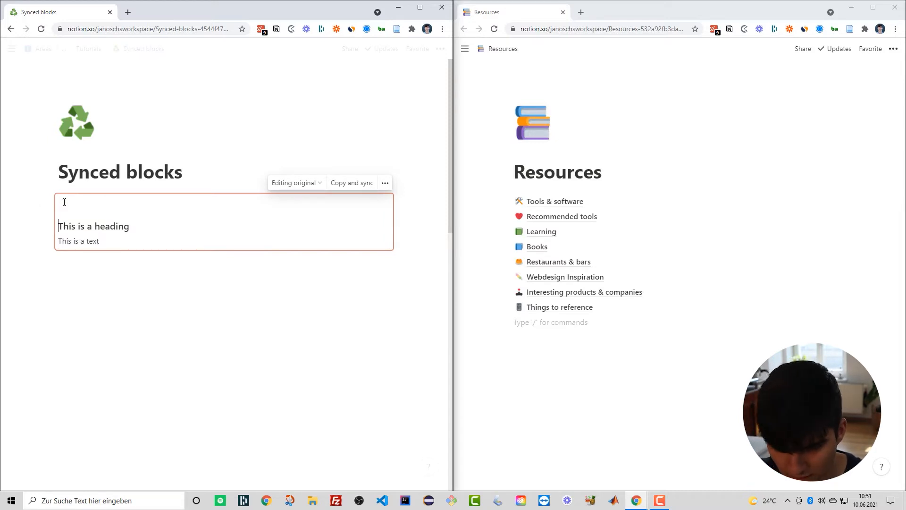
pyautogui.write('/image')
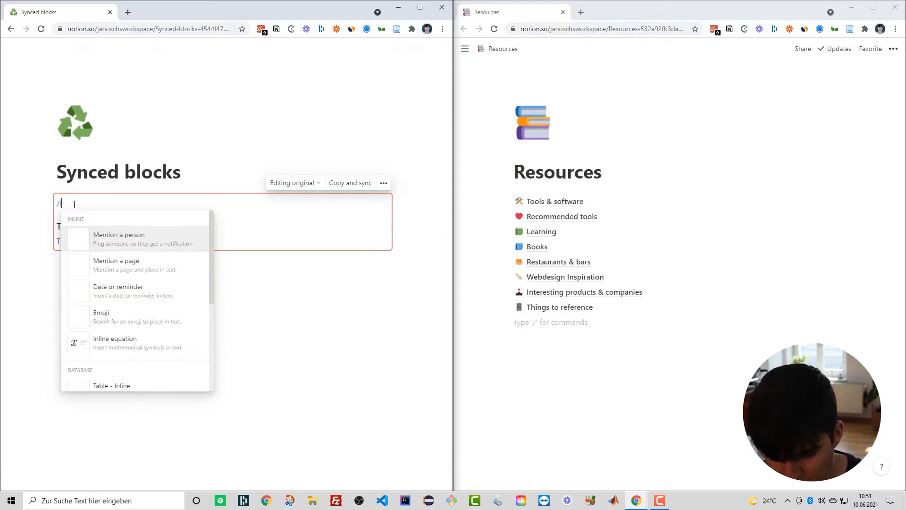
pyautogui.press('Return')
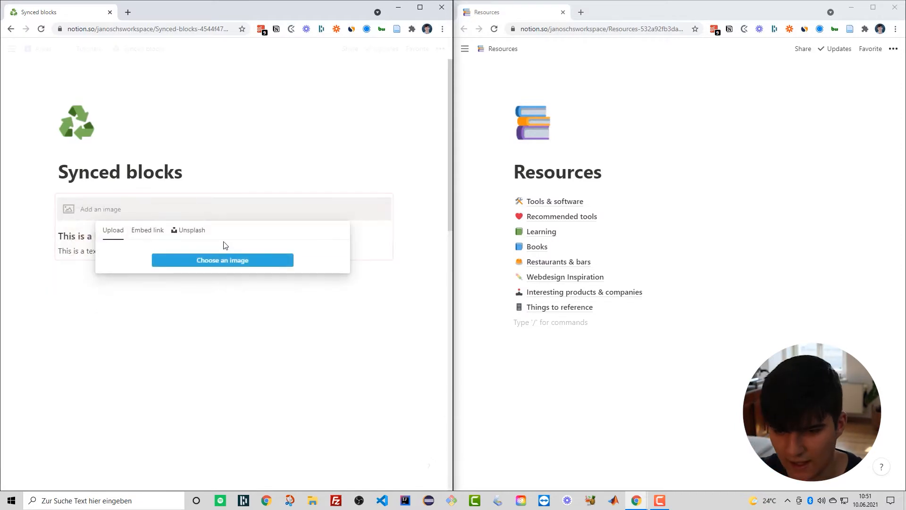
pyautogui.click(185, 230)
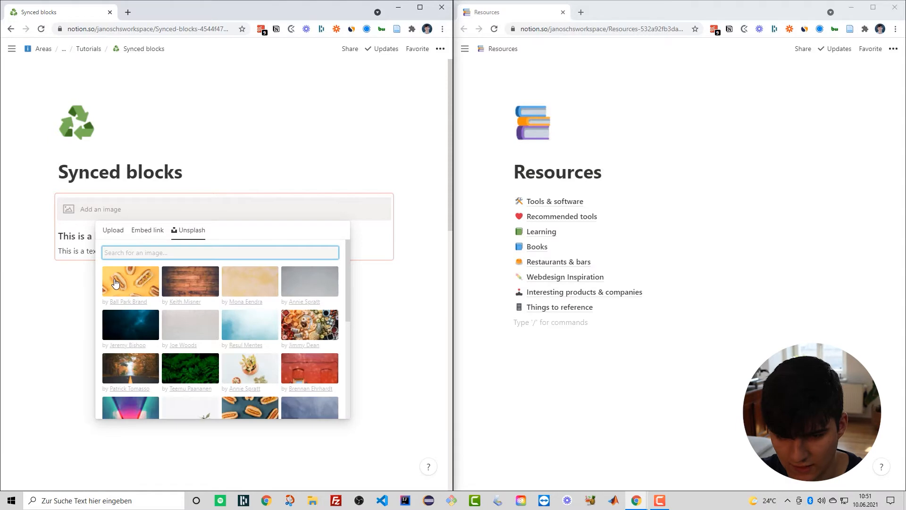
pyautogui.click(146, 283)
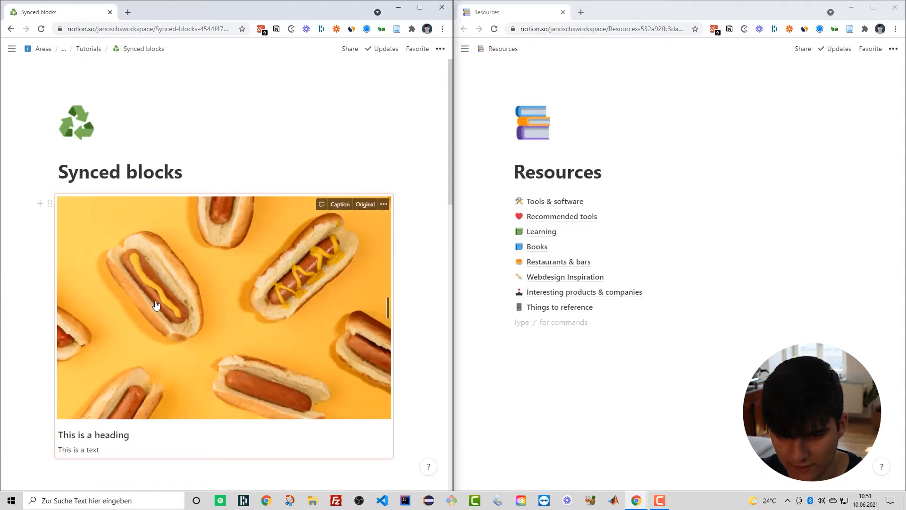
pyautogui.scroll(-2, 155, 309)
pyautogui.click(162, 448)
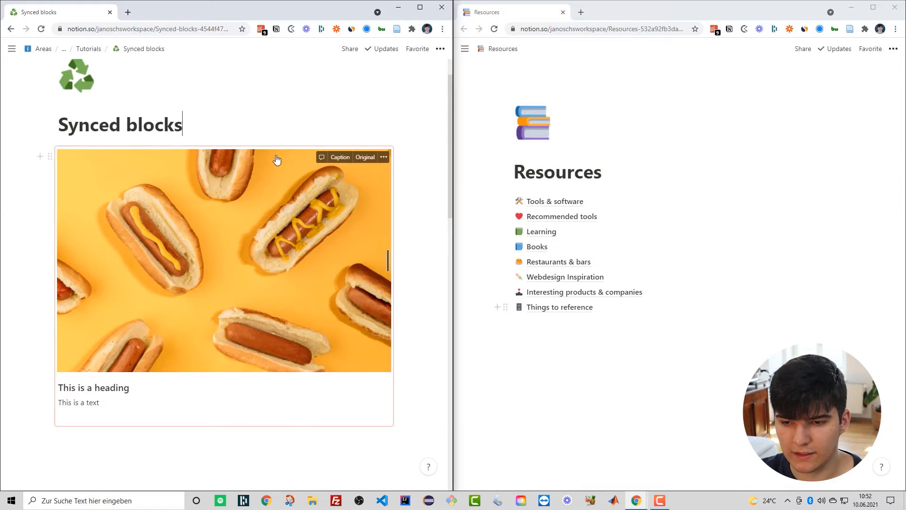
# Copy the synced block for syncing and paste it beneath the list of links on the Resources page
pyautogui.click(272, 160)
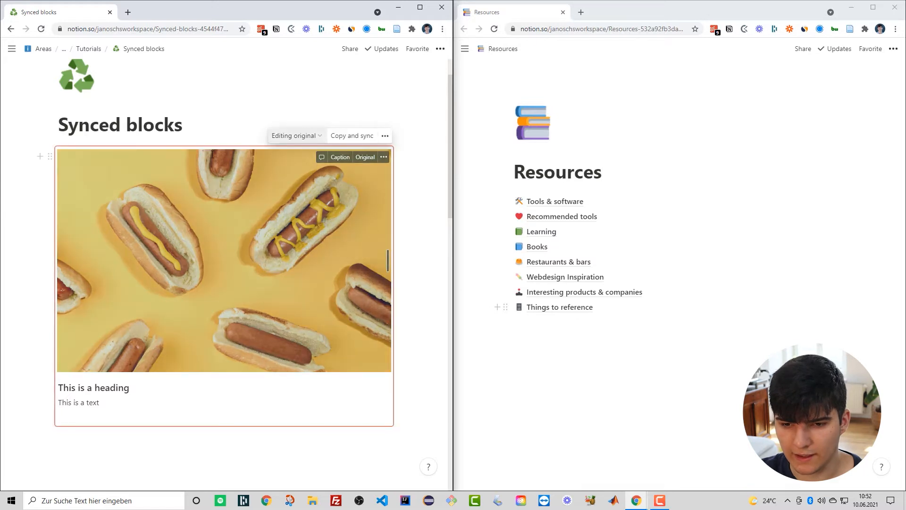
pyautogui.click(361, 138)
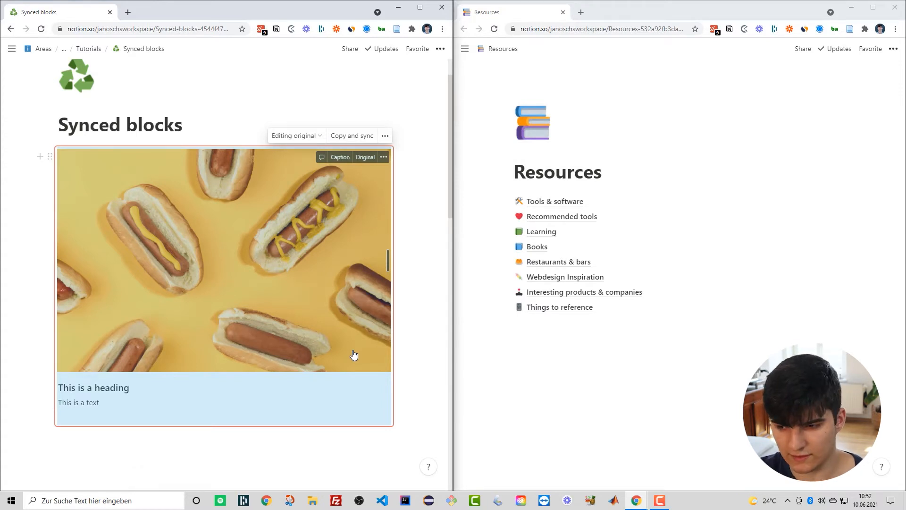
pyautogui.click(546, 354)
pyautogui.press('Return')
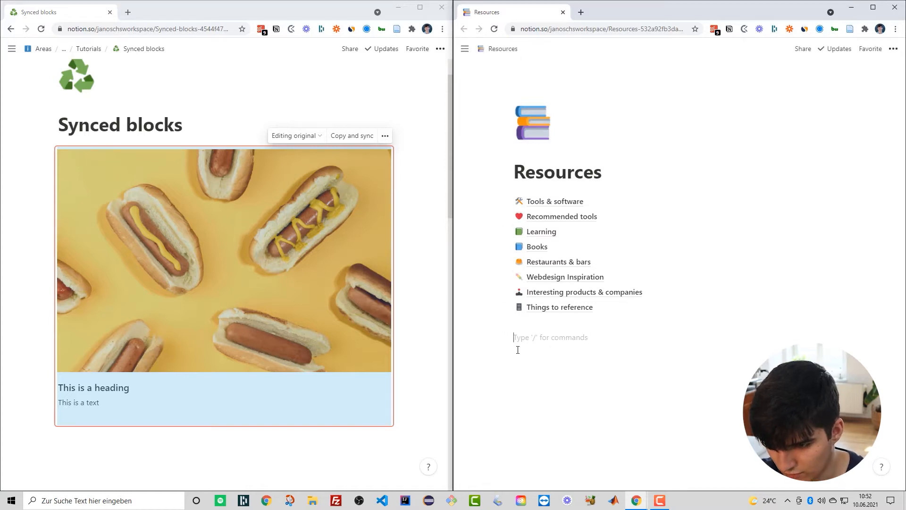
pyautogui.hotkey('ctrl', 'v')
pyautogui.scroll(-4, 661, 289)
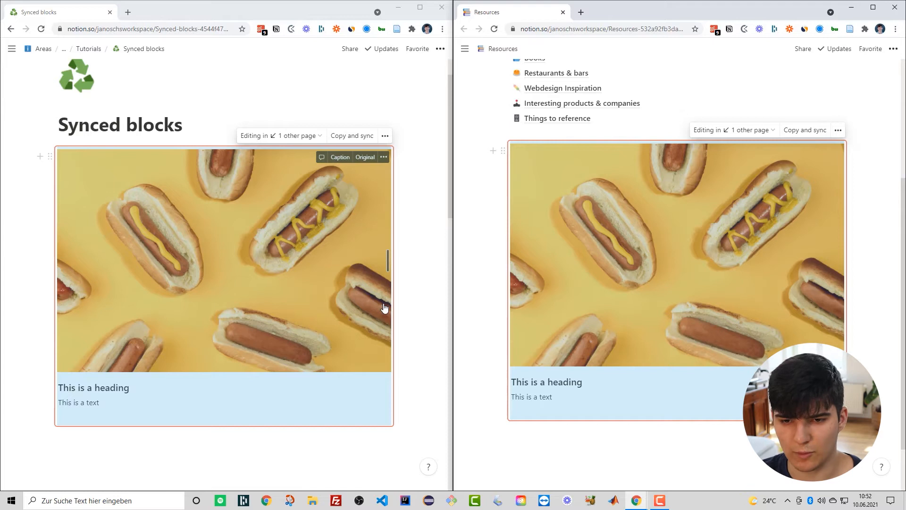
# Extend the heading in the original synced block to read "This is a heading for a synced block"
pyautogui.click(128, 388)
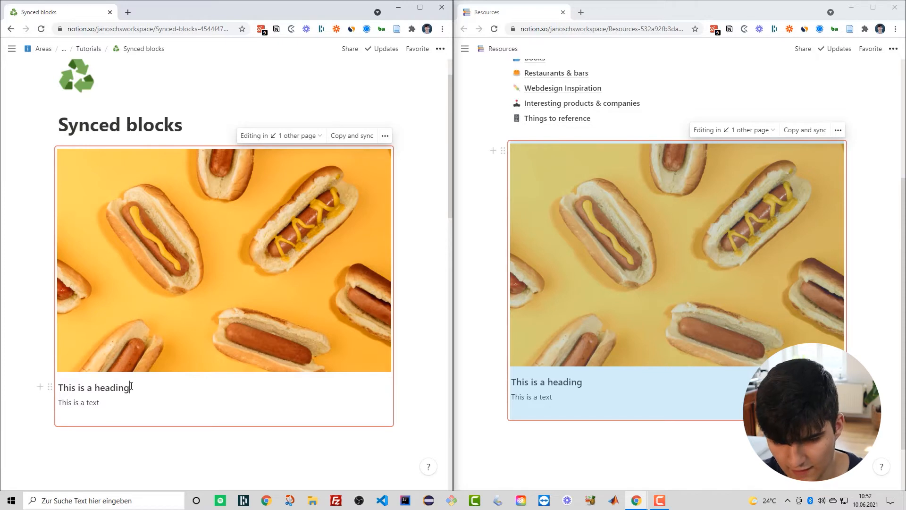
pyautogui.write('for a ')
pyautogui.write('sync')
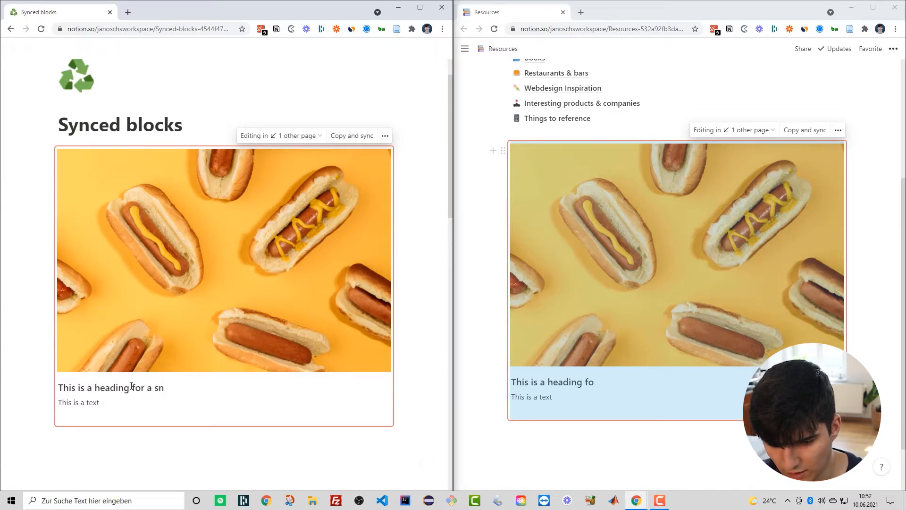
pyautogui.write('ed block')
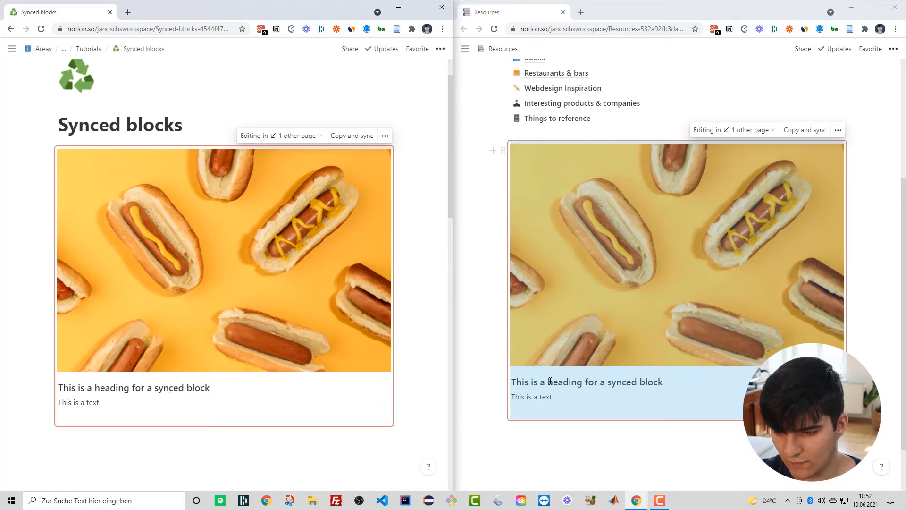
pyautogui.click(243, 268)
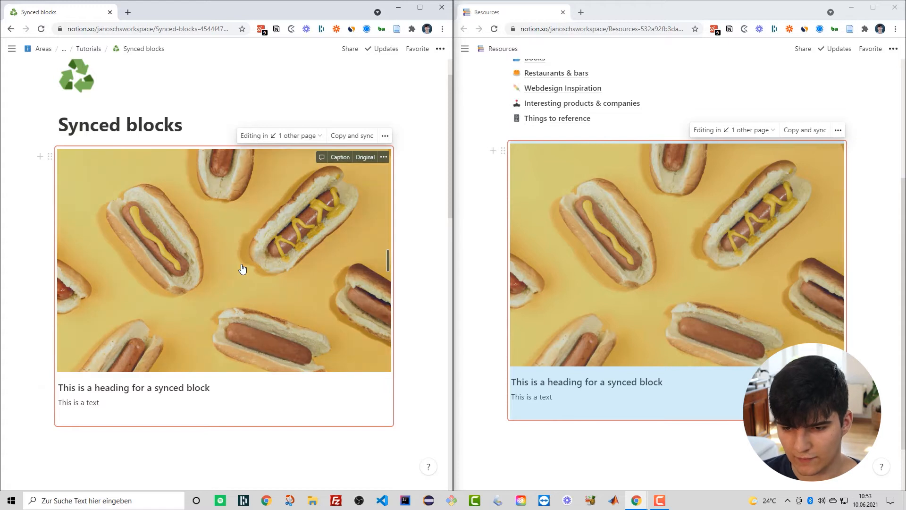
# Add a to-do item named "Todo" below the text line in the original synced block
pyautogui.click(107, 402)
pyautogui.press('Return')
pyautogui.write('/')
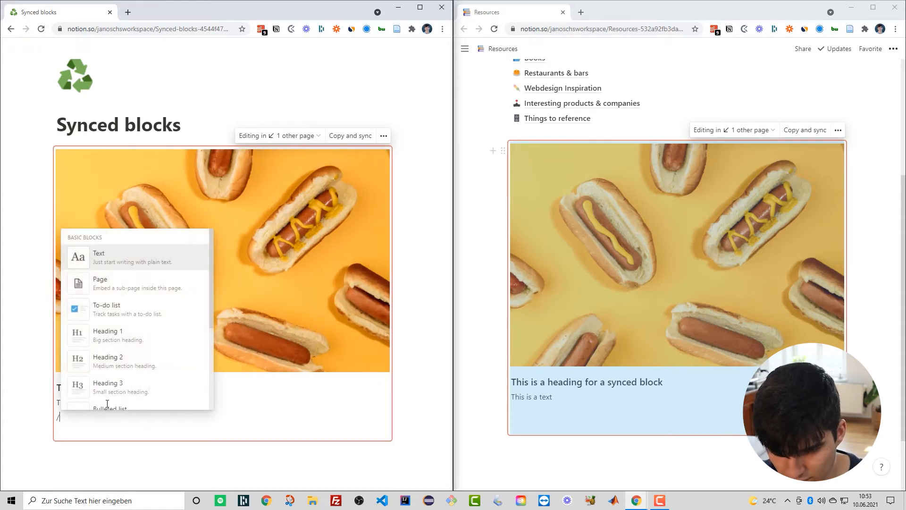
pyautogui.click(128, 310)
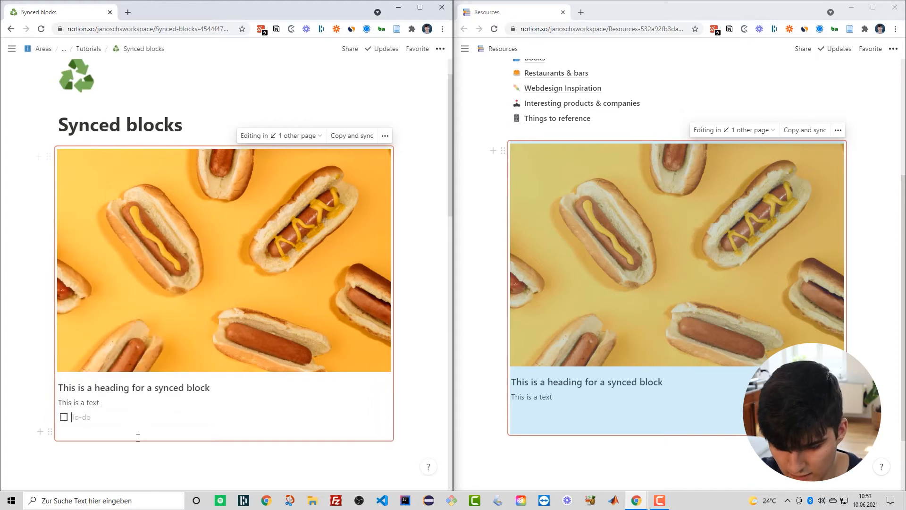
pyautogui.write('Todo')
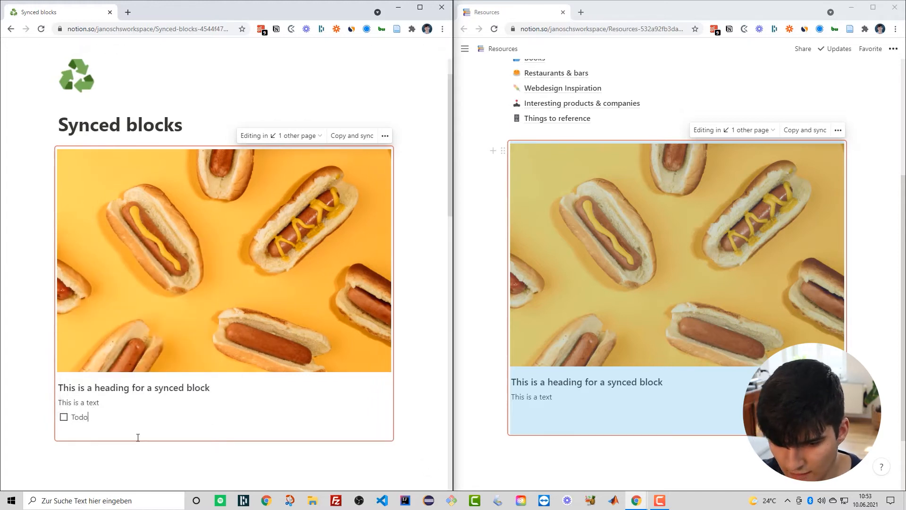
pyautogui.click(269, 460)
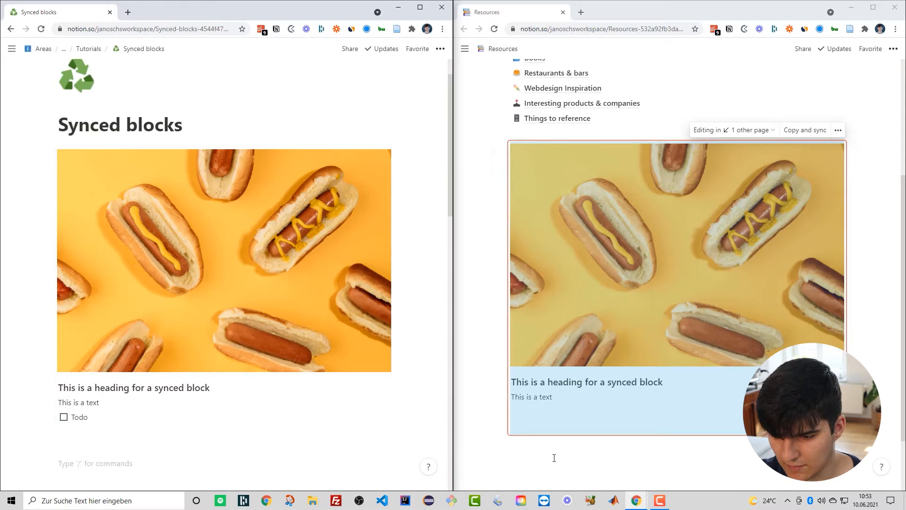
pyautogui.click(554, 458)
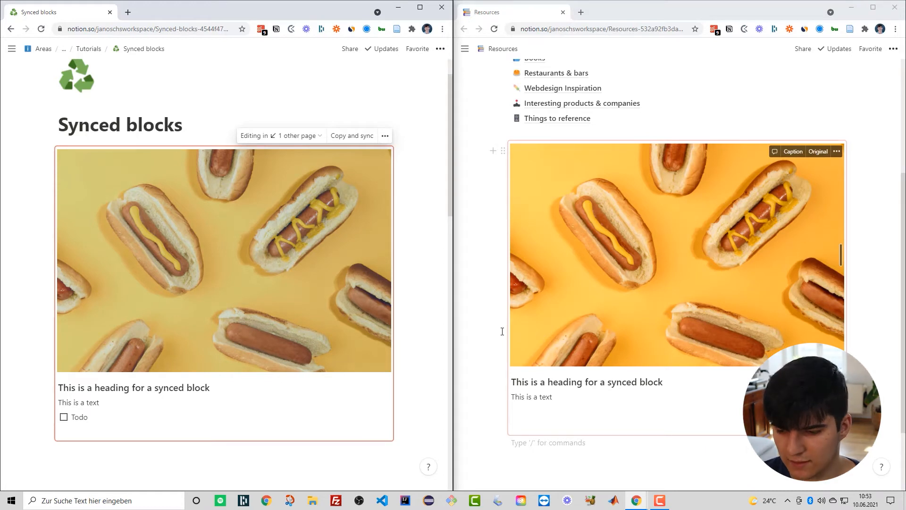
pyautogui.click(494, 245)
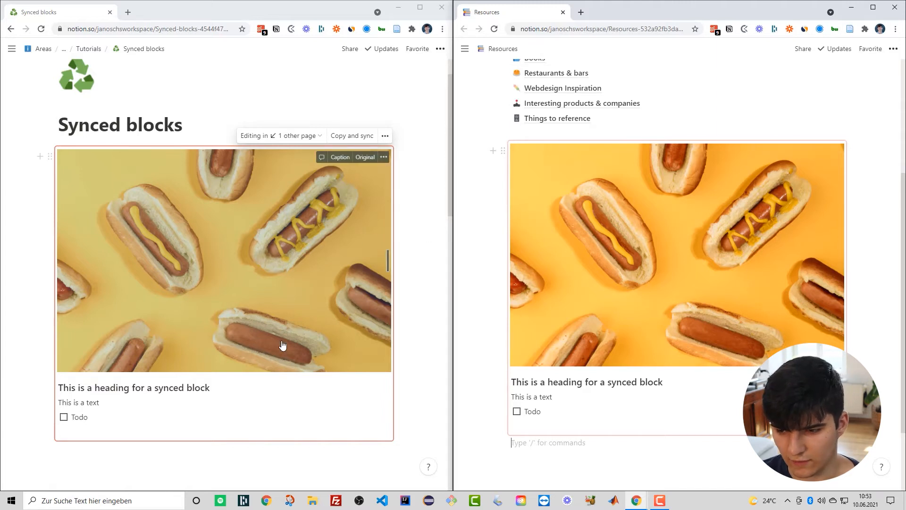
# Copy the original synced block again and paste a synced copy further down on the Synced blocks page
pyautogui.click(267, 344)
pyautogui.scroll(-2, 180, 225)
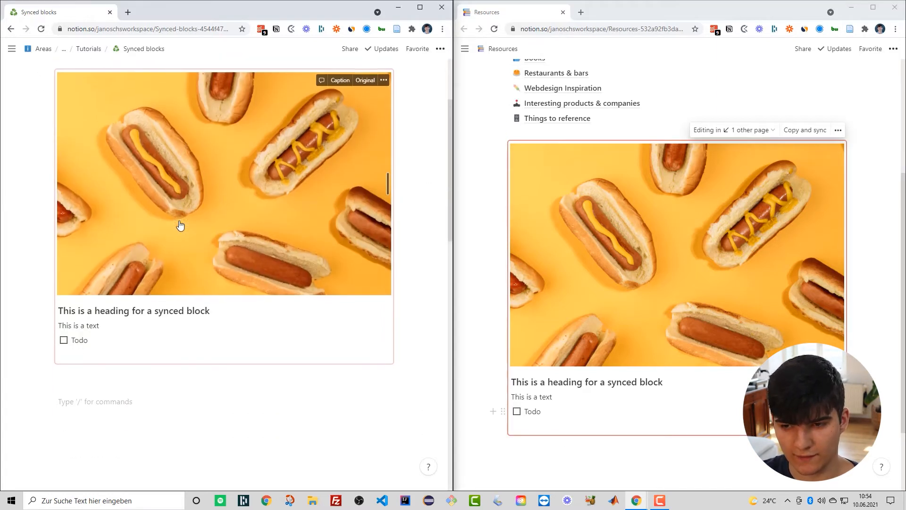
pyautogui.scroll(1, 354, 127)
pyautogui.click(352, 88)
pyautogui.scroll(-3, 201, 264)
pyautogui.scroll(-2, 200, 265)
pyautogui.click(105, 345)
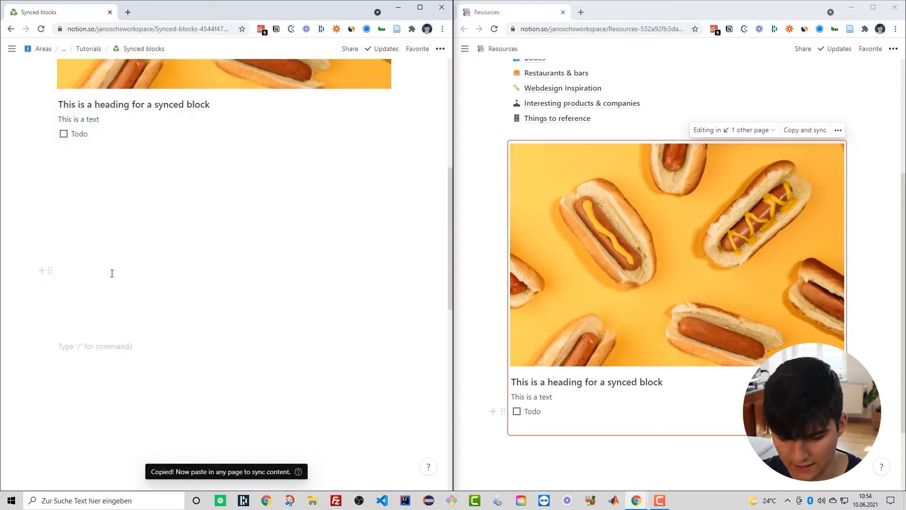
pyautogui.hotkey('ctrl', 'v')
pyautogui.scroll(-6, 170, 166)
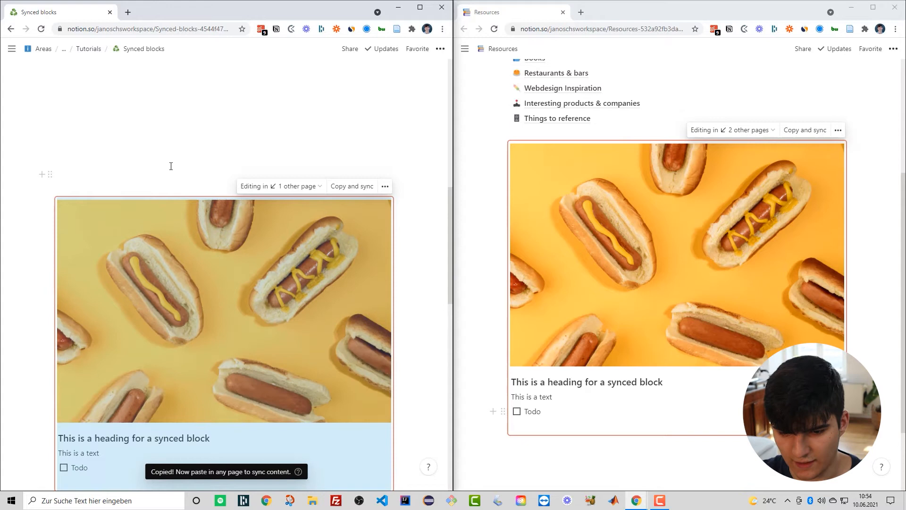
# Add an empty toggle list between the text line and the Todo item in the original synced block
pyautogui.scroll(5, 148, 281)
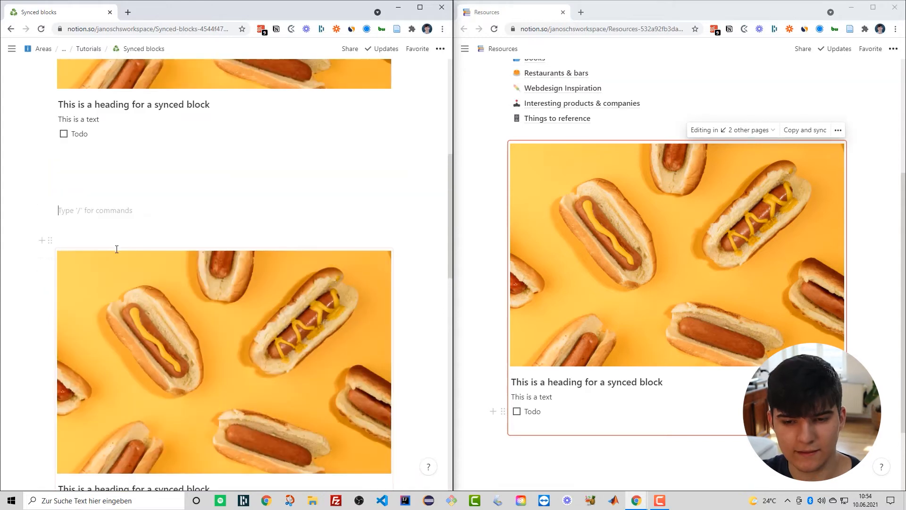
pyautogui.scroll(1, 120, 248)
pyautogui.scroll(-1, 123, 245)
pyautogui.click(109, 121)
pyautogui.press('Return')
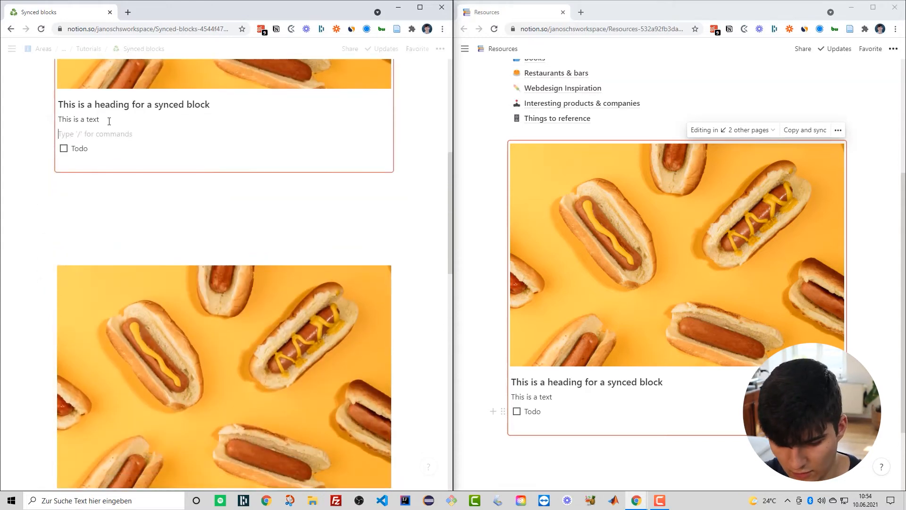
pyautogui.write('/')
pyautogui.scroll(-3, 94, 222)
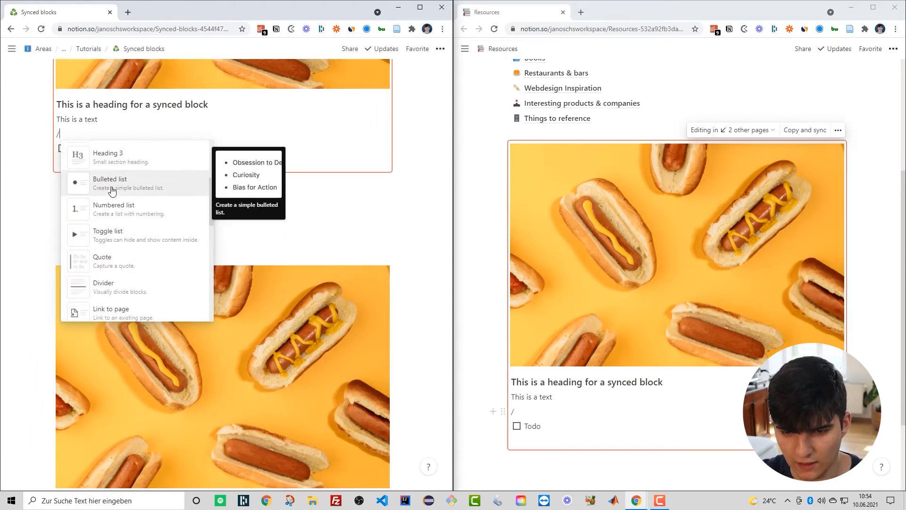
pyautogui.click(117, 243)
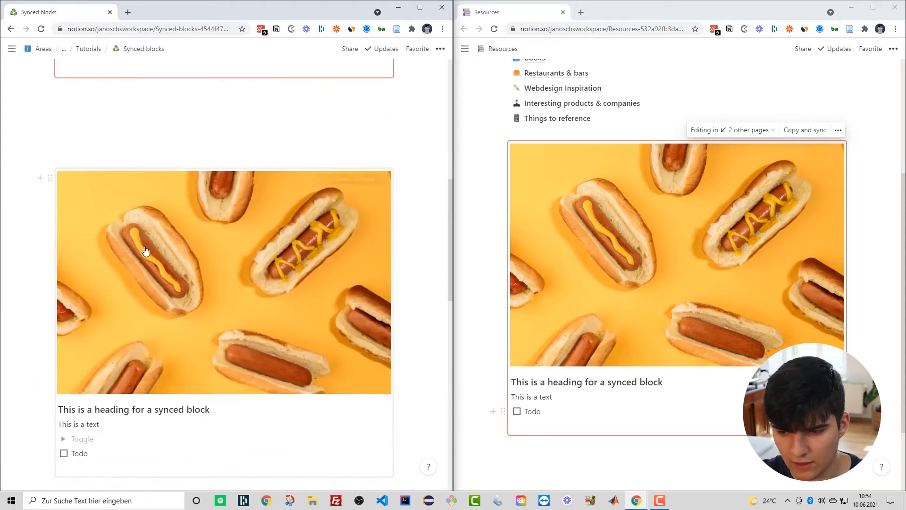
pyautogui.scroll(-3, 111, 246)
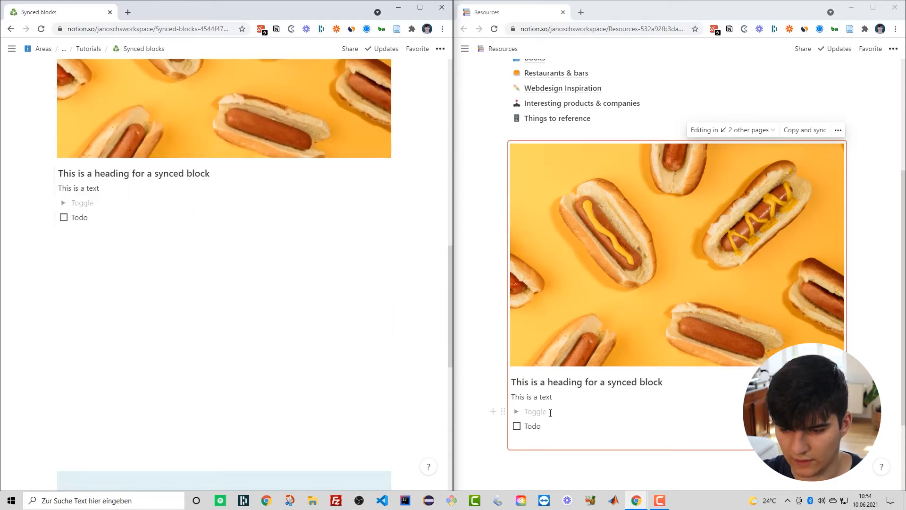
pyautogui.scroll(5, 230, 263)
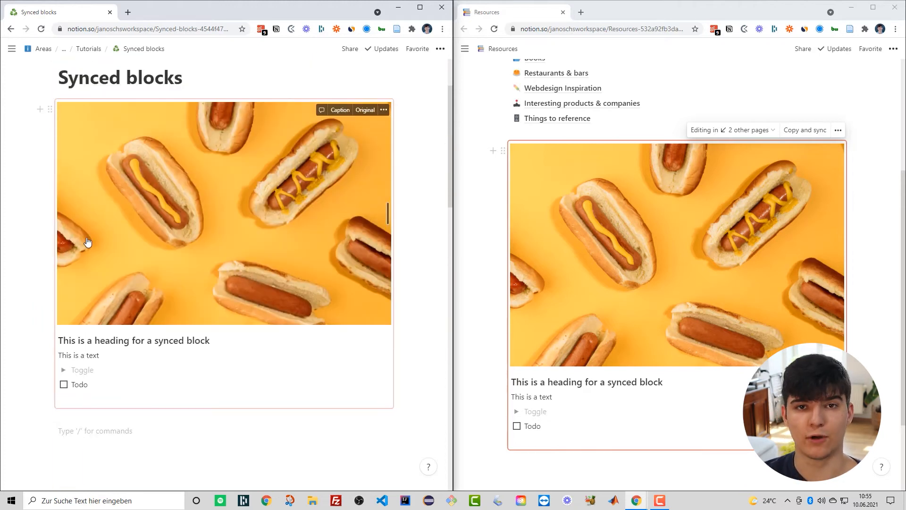
# Unsync the lower hot dog block copy on the Synced blocks page from its original
pyautogui.scroll(-7, 88, 244)
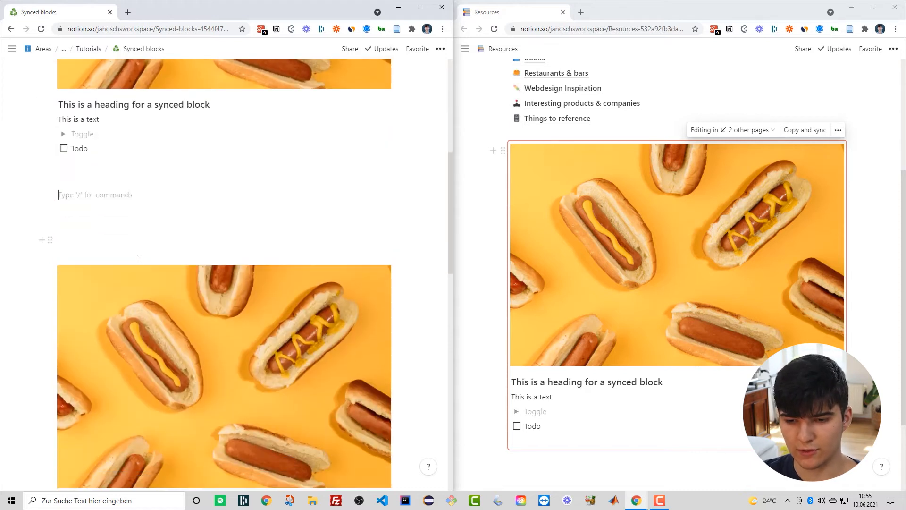
pyautogui.click(239, 187)
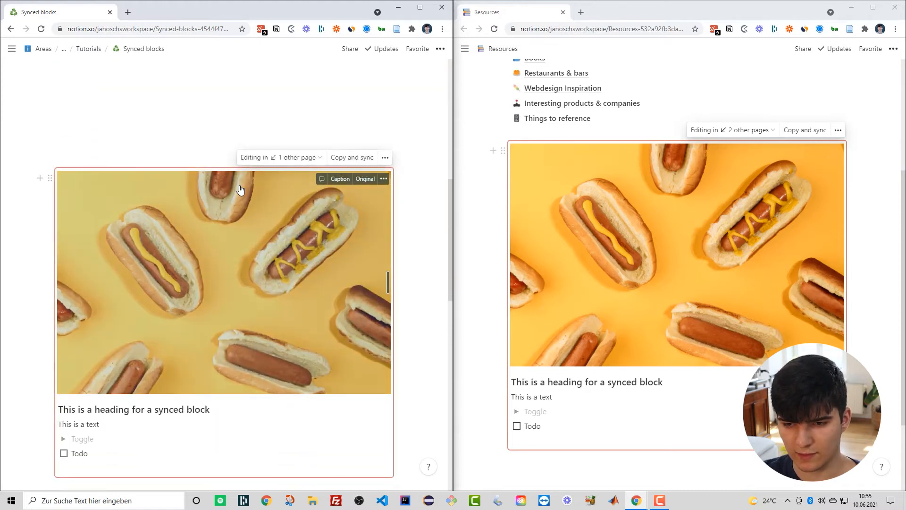
pyautogui.click(385, 158)
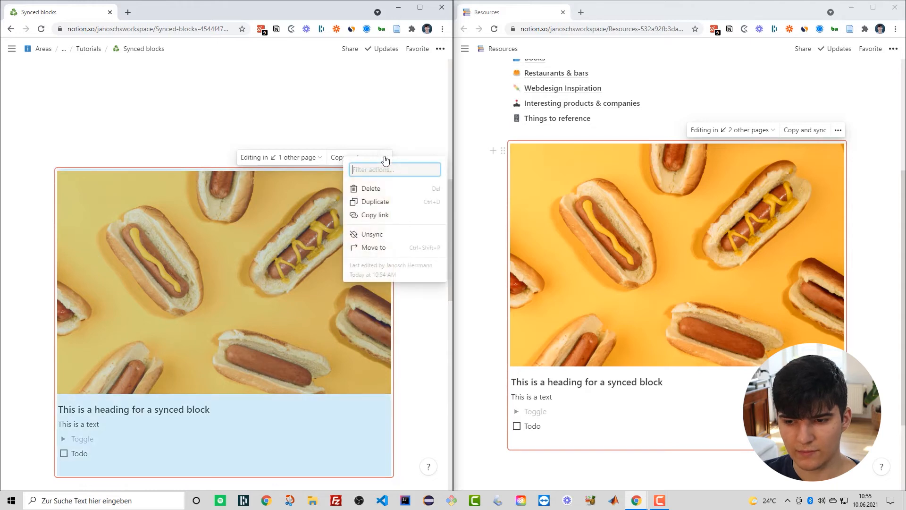
pyautogui.click(354, 235)
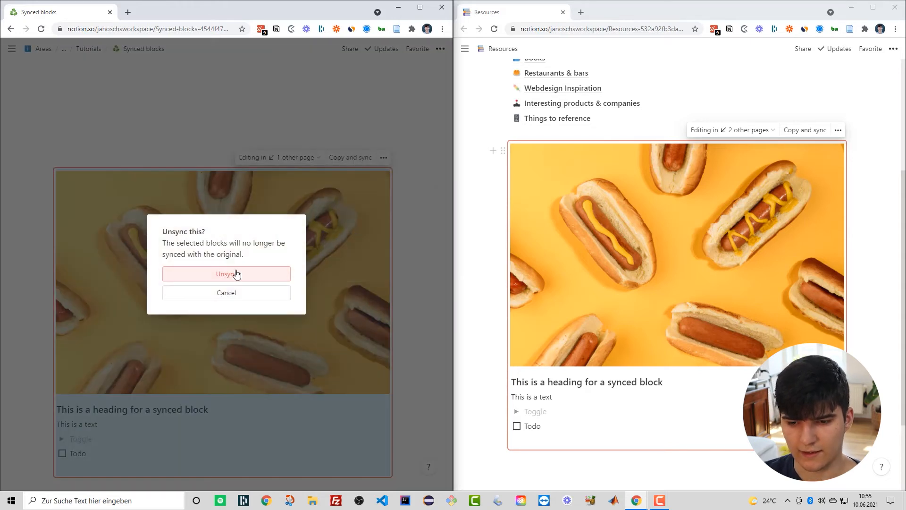
pyautogui.click(209, 278)
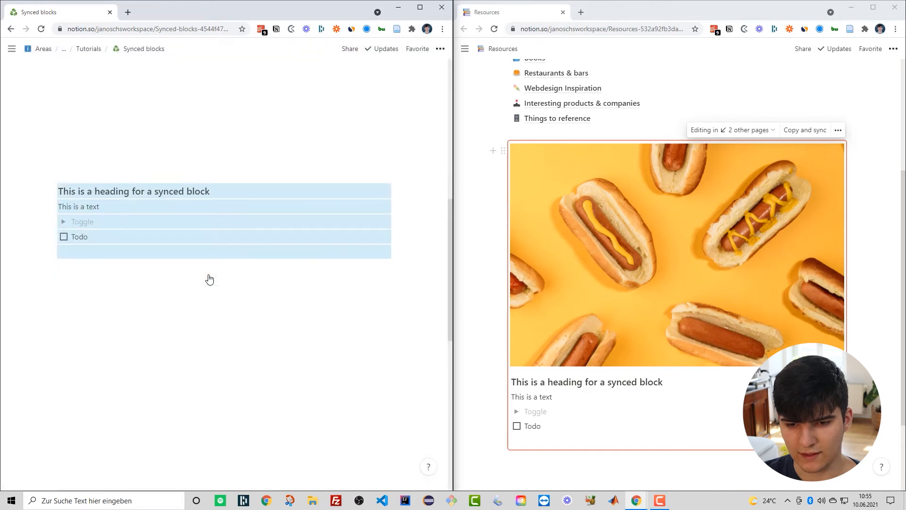
pyautogui.click(196, 154)
pyautogui.scroll(-2, 190, 304)
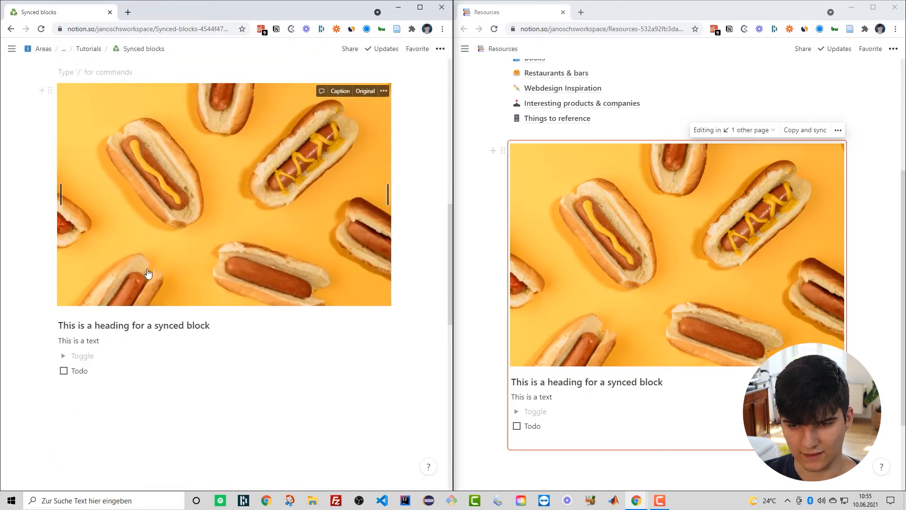
# Add an empty quote between the text line and the toggle in the original synced block and compare it with the unsynced copy
pyautogui.scroll(5, 121, 178)
pyautogui.click(108, 166)
pyautogui.press('Return')
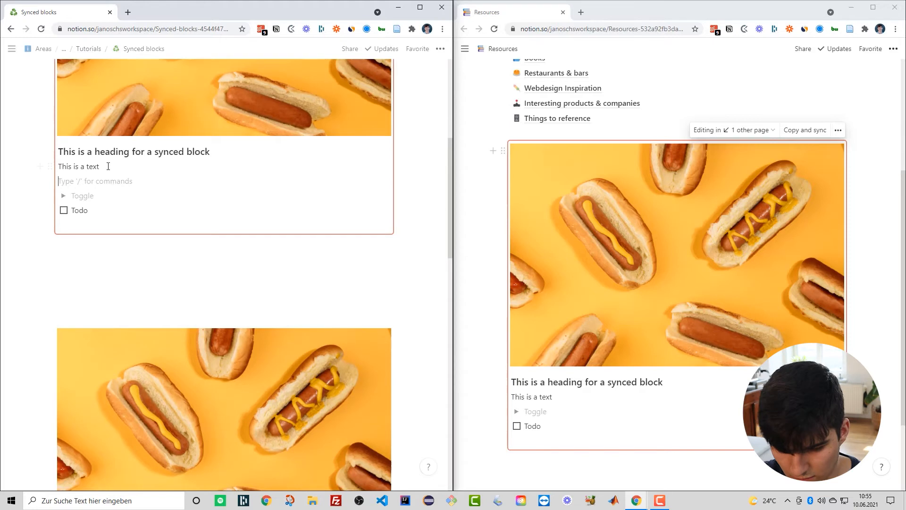
pyautogui.write('/')
pyautogui.scroll(-4, 107, 221)
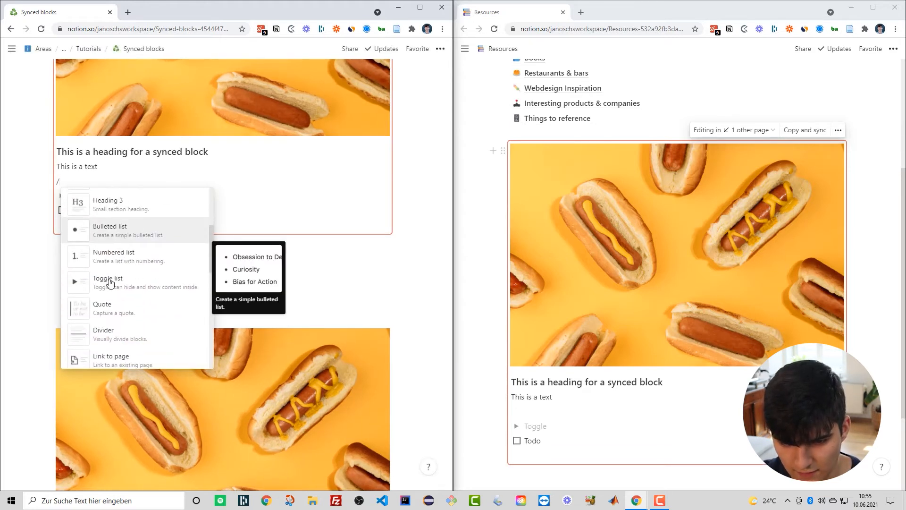
pyautogui.click(105, 299)
pyautogui.scroll(-5, 108, 283)
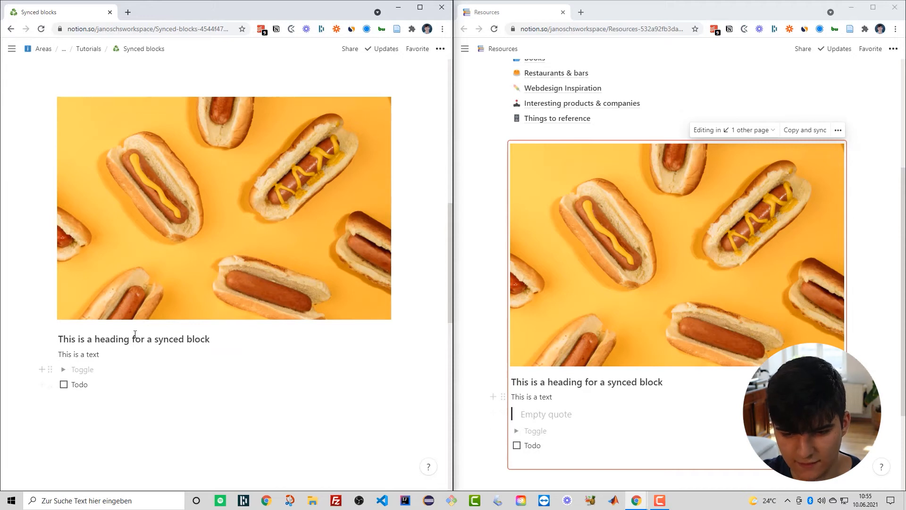
pyautogui.scroll(8, 136, 330)
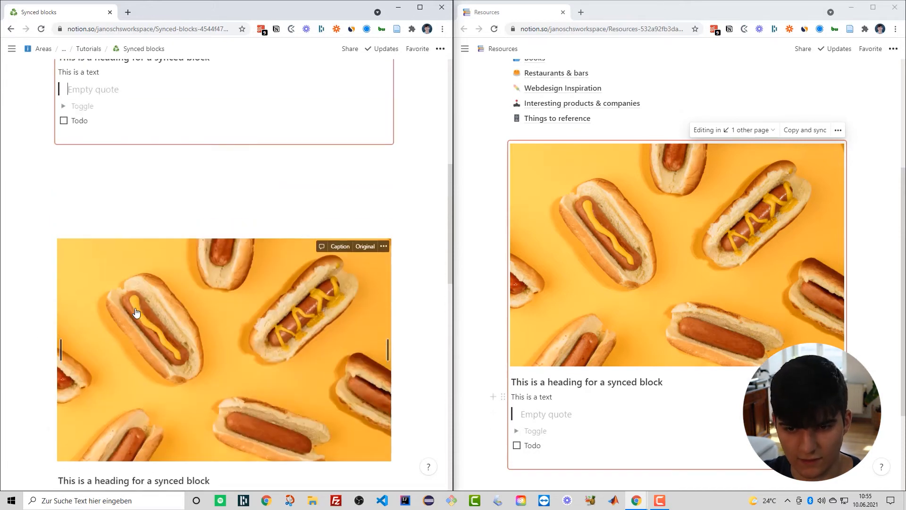
pyautogui.scroll(2, 116, 304)
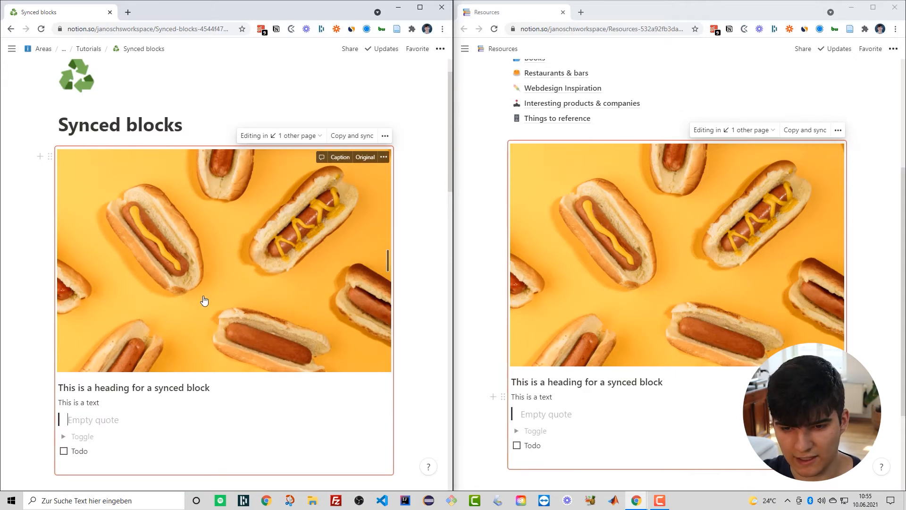
# Examine the list of pages that share the original synced block and its additional block options
pyautogui.click(277, 142)
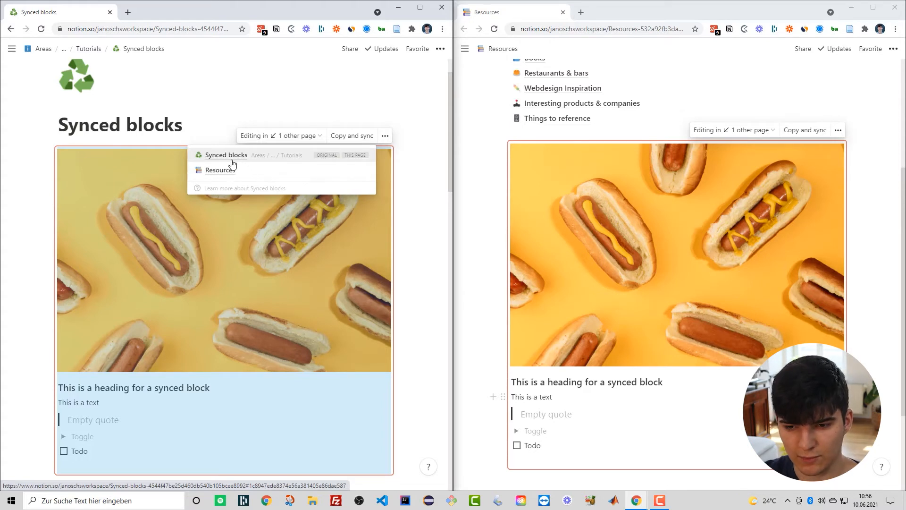
pyautogui.click(385, 136)
pyautogui.click(386, 136)
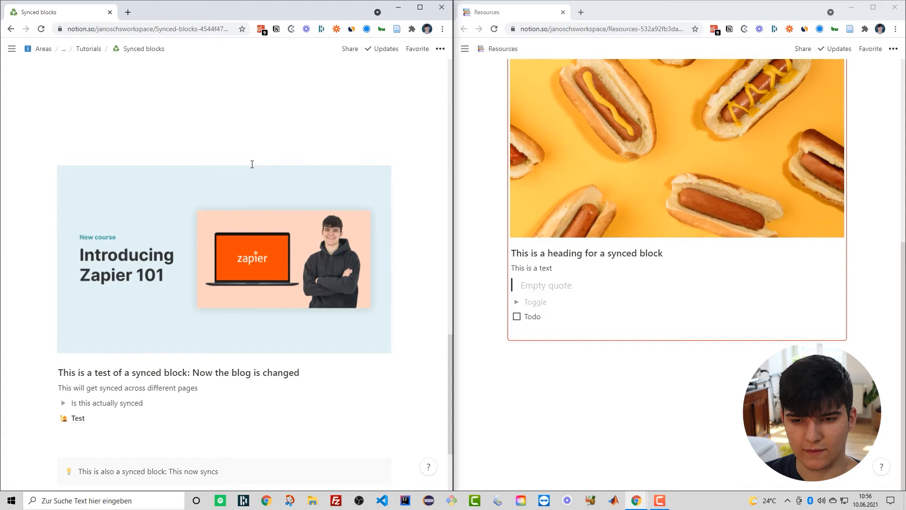
# Copy the "Introducing Zapier 101" image with its heading, text, toggle and Test page, and paste them as a synced block below the existing one on Resources
pyautogui.scroll(-1, 208, 288)
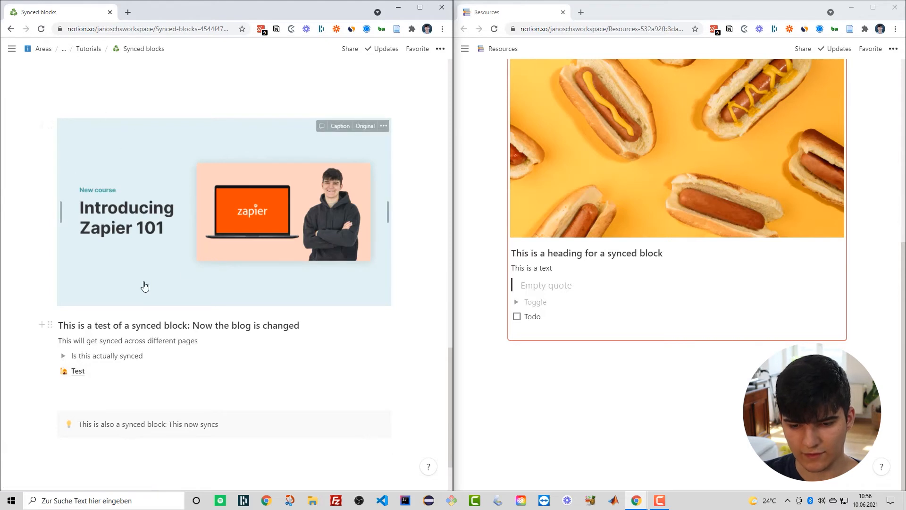
pyautogui.moveTo(30, 106); pyautogui.dragTo(400, 378)
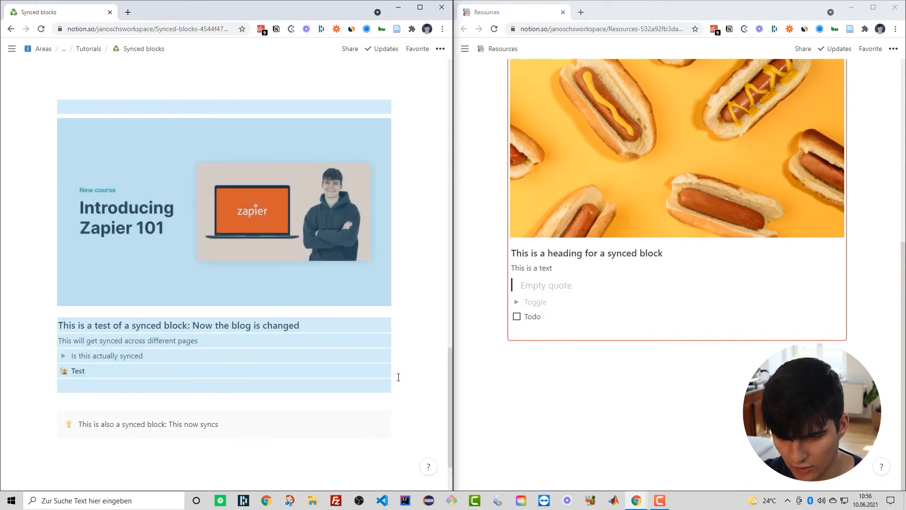
pyautogui.click(513, 358)
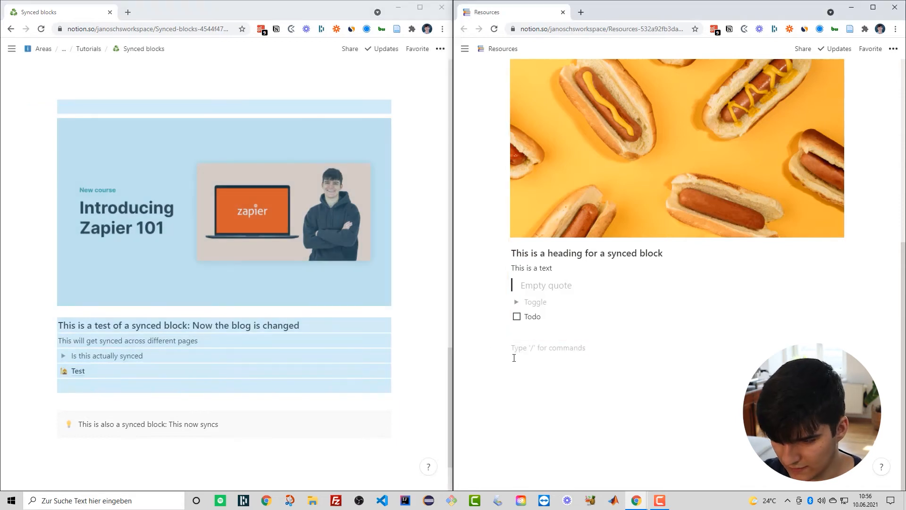
pyautogui.press('Return')
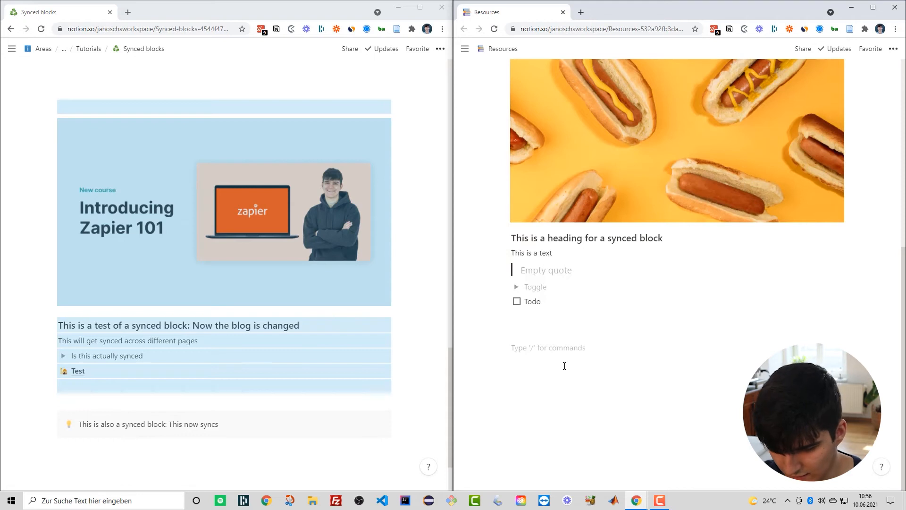
pyautogui.hotkey('ctrl', 'v')
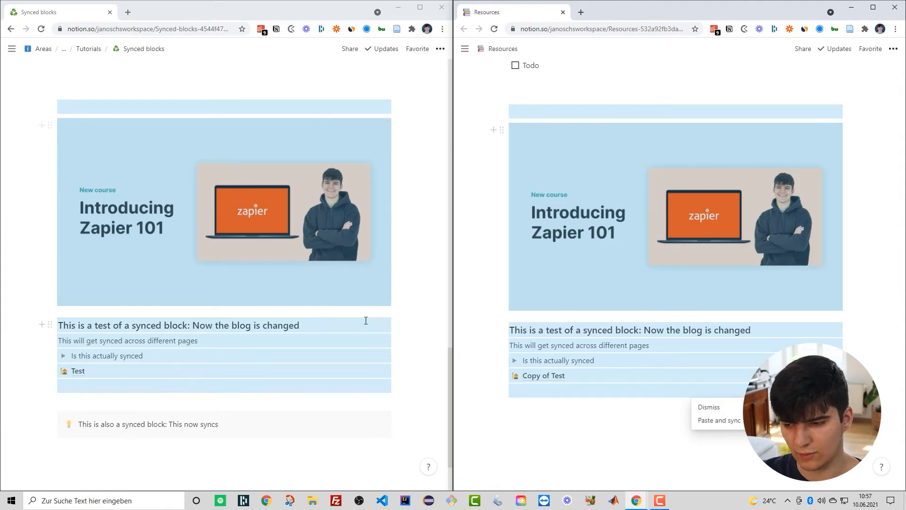
pyautogui.click(716, 424)
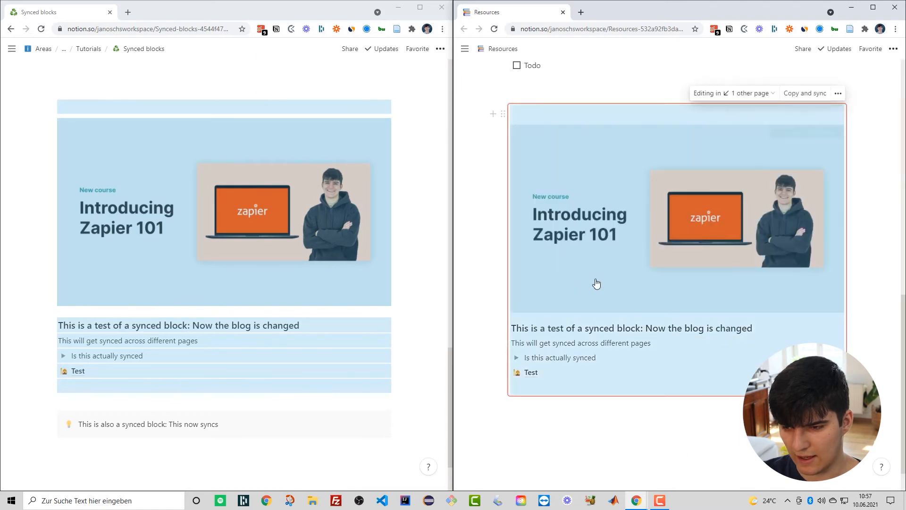
# Compare the pasted Zapier 101 synced block on Resources with its source content on the Synced blocks page
pyautogui.click(281, 192)
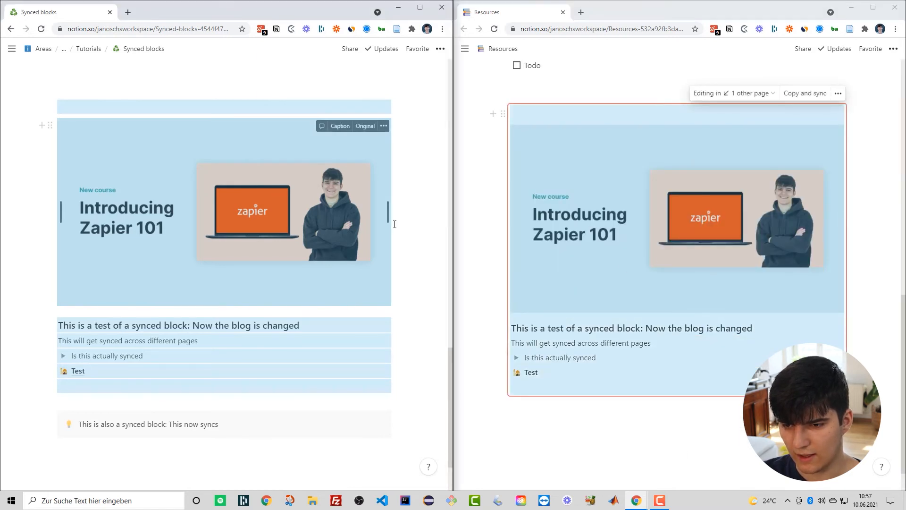
pyautogui.click(647, 250)
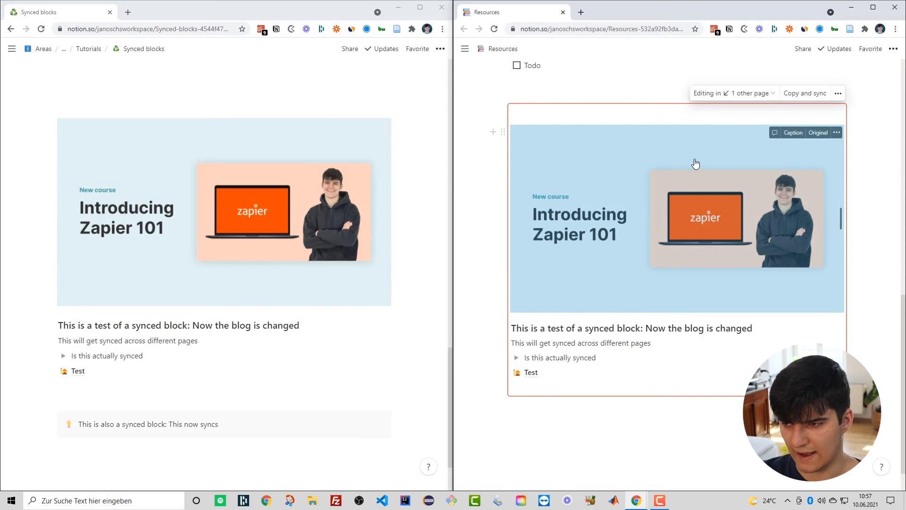
pyautogui.click(178, 141)
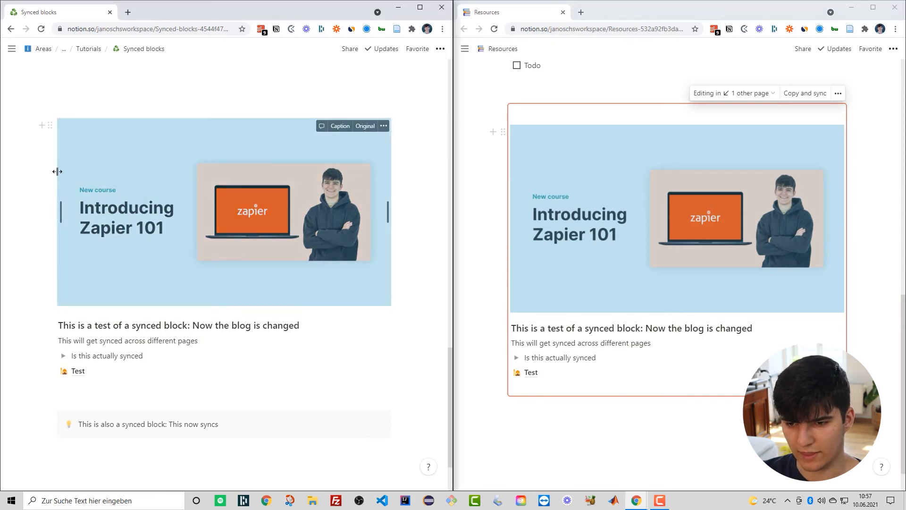
pyautogui.click(231, 87)
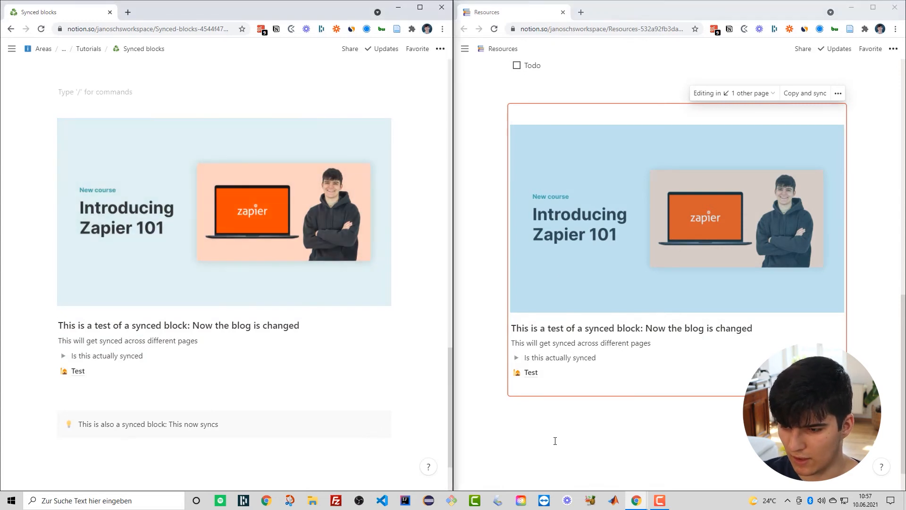
pyautogui.click(555, 441)
pyautogui.scroll(1, 573, 405)
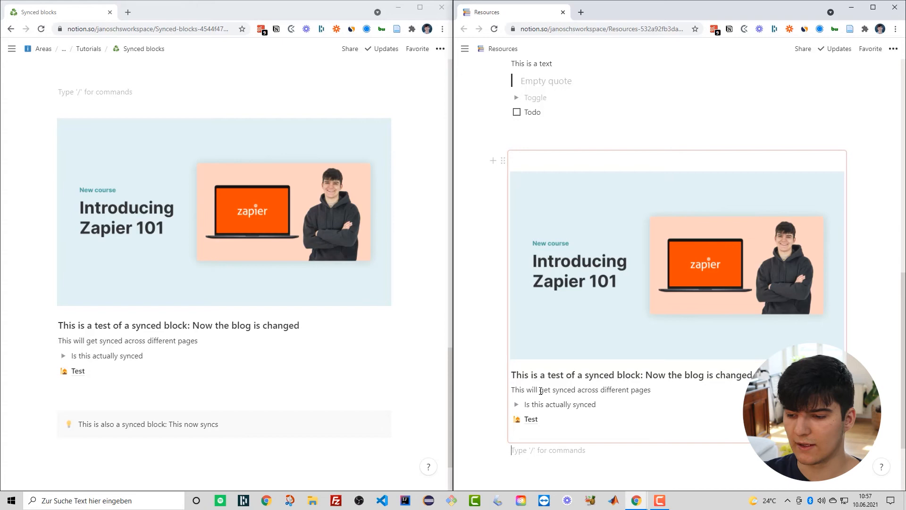
pyautogui.scroll(-1, 542, 391)
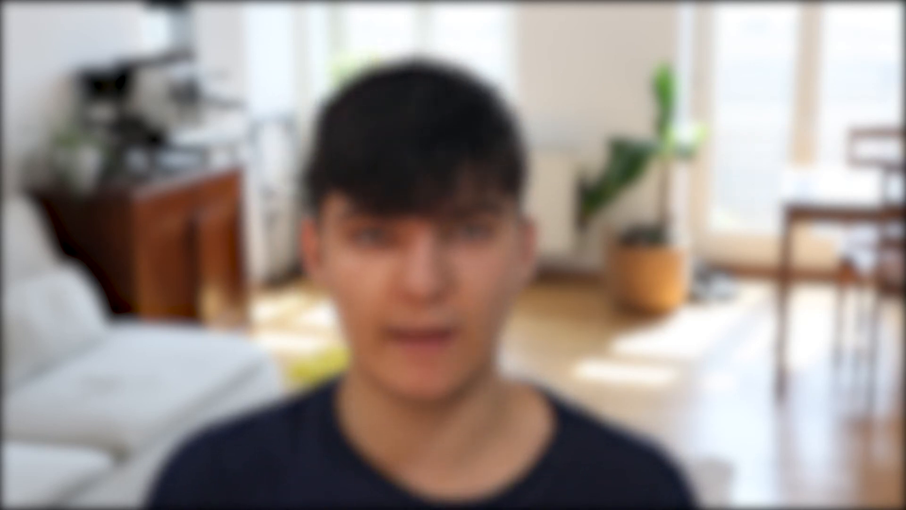
# Enter "You can find the social media posting calendar in our social media tool Later" inside the first toggle of the original synced block
pyautogui.write('You can find the social media posting calendar in our social media tool Later')
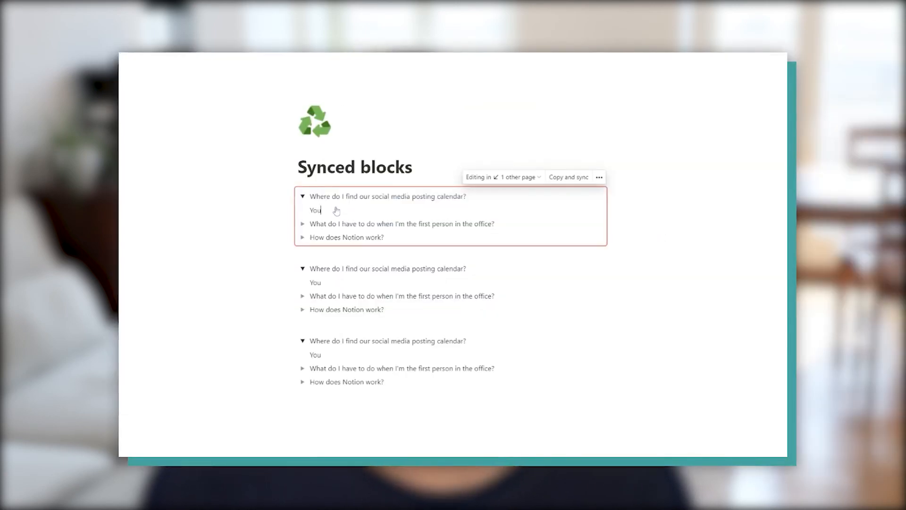
pyautogui.click(301, 196)
pyautogui.click(301, 197)
# Replace the first toggle's answer with "We recently switched our social media posting calendar to Notion. You can find it here:"
pyautogui.click(545, 210)
pyautogui.press('BackSpace')
pyautogui.press('BackSpace')
pyautogui.press('BackSpace')
pyautogui.press('BackSpace')
pyautogui.press('BackSpace')
pyautogui.press('BackSpace')
pyautogui.press('BackSpace')
pyautogui.press('BackSpace')
pyautogui.press('BackSpace')
pyautogui.press('BackSpace')
pyautogui.press('BackSpace')
pyautogui.press('BackSpace')
pyautogui.press('BackSpace')
pyautogui.press('BackSpace')
pyautogui.press('BackSpace')
pyautogui.press('BackSpace')
pyautogui.press('BackSpace')
pyautogui.press('BackSpace')
pyautogui.press('BackSpace')
pyautogui.press('BackSpace')
pyautogui.write('We recently switcht')
pyautogui.press('BackSpace')
pyautogui.write('ed our social media posting calendar to Notion. You can find it here:')
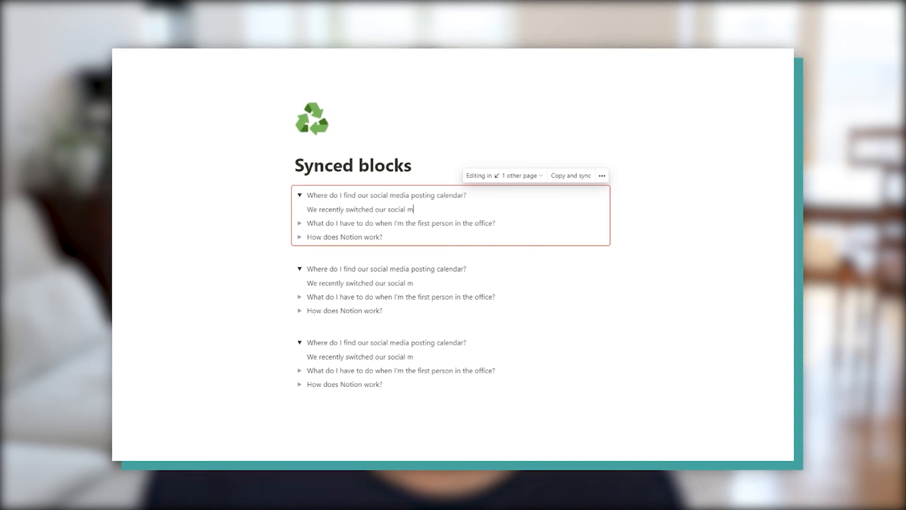